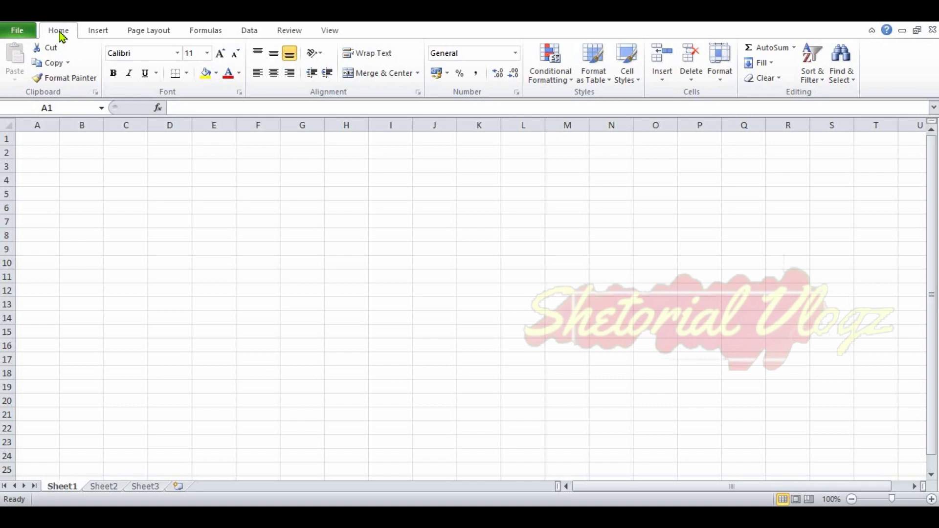
Step: Browse the Page Layout ribbon, then Insert, then return to Page Layout
{"action": "left_click", "coordinate": [155, 30]}
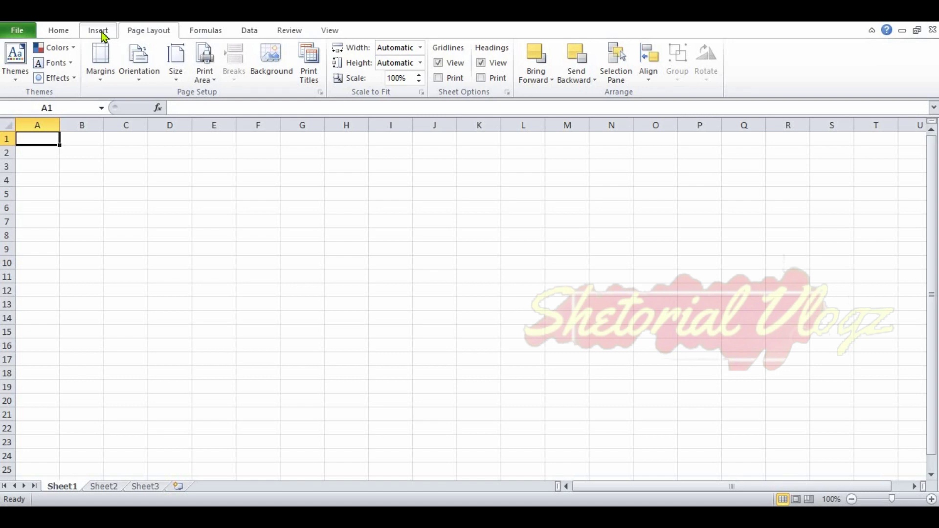
{"action": "left_click", "coordinate": [99, 30]}
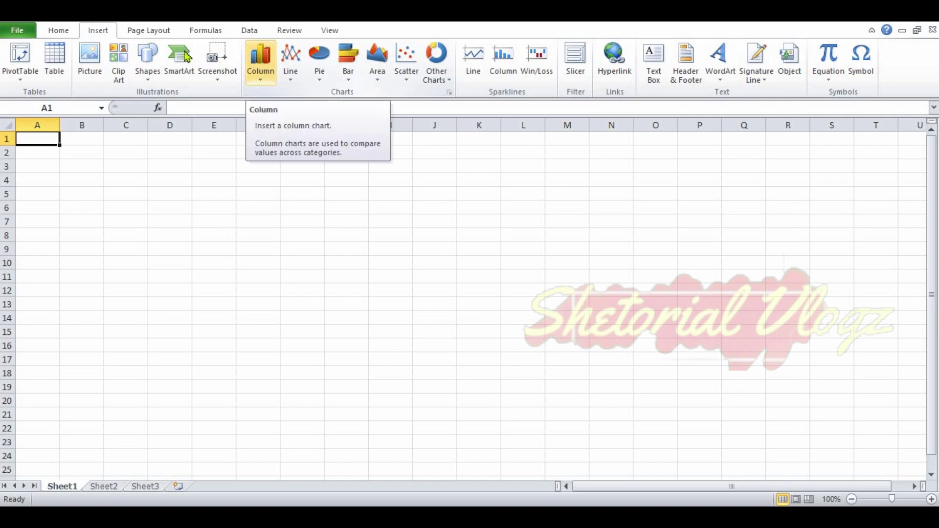
{"action": "left_click", "coordinate": [149, 29]}
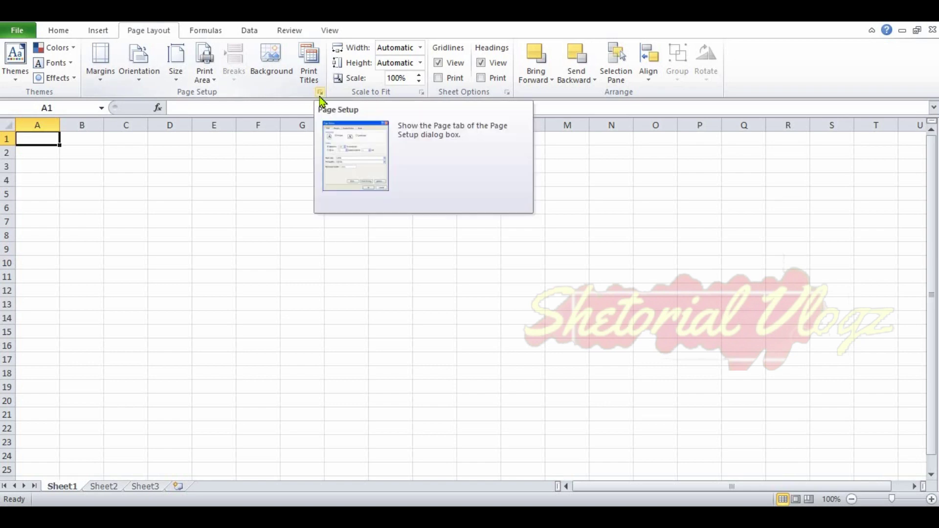
{"action": "left_click", "coordinate": [319, 96]}
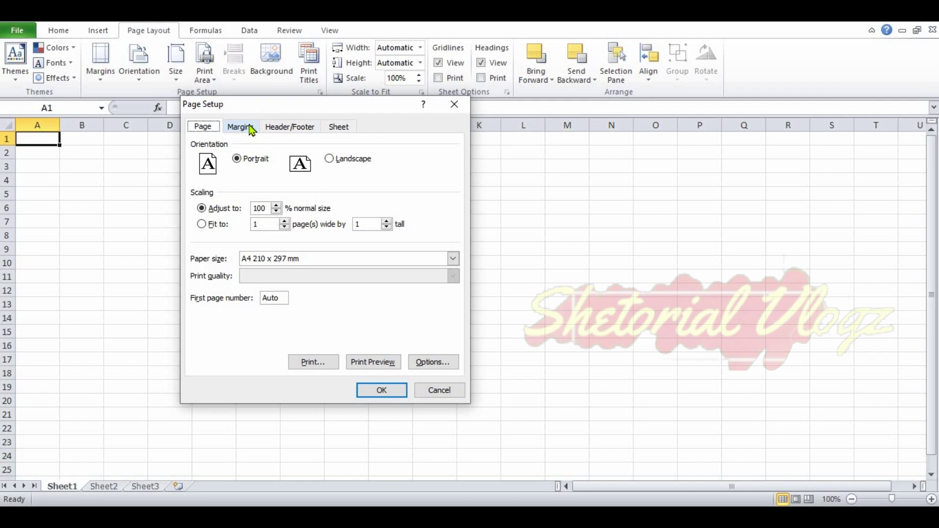
{"action": "left_click", "coordinate": [294, 127]}
{"action": "left_click", "coordinate": [342, 127]}
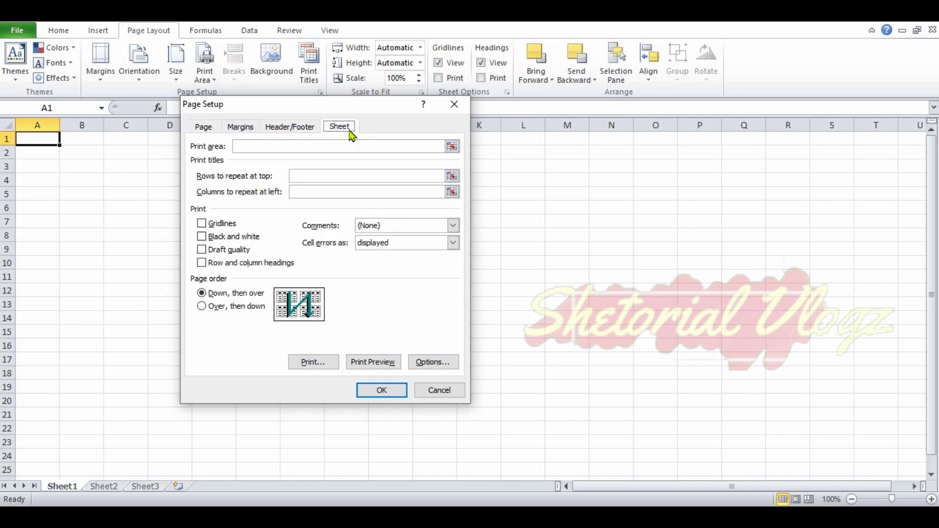
{"action": "left_click", "coordinate": [454, 104]}
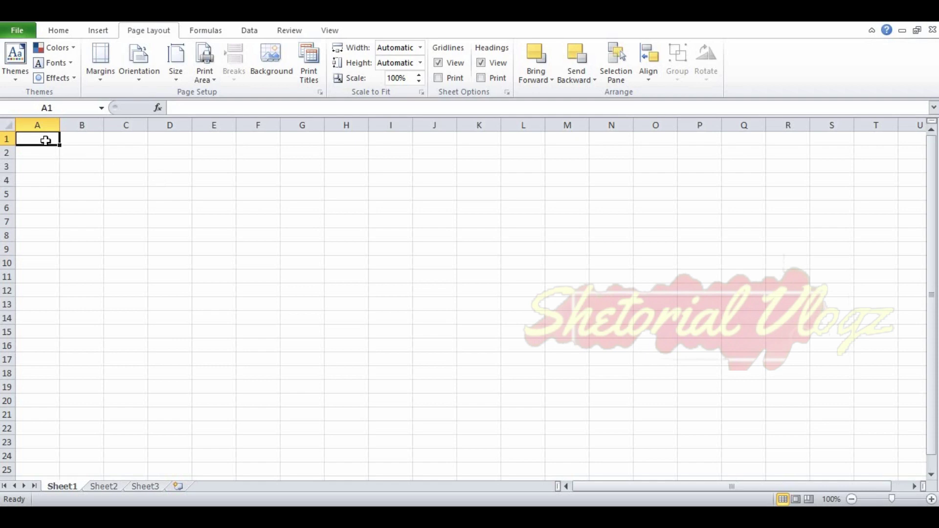
{"action": "left_click_drag", "start_coordinate": [43, 140], "coordinate": [838, 447]}
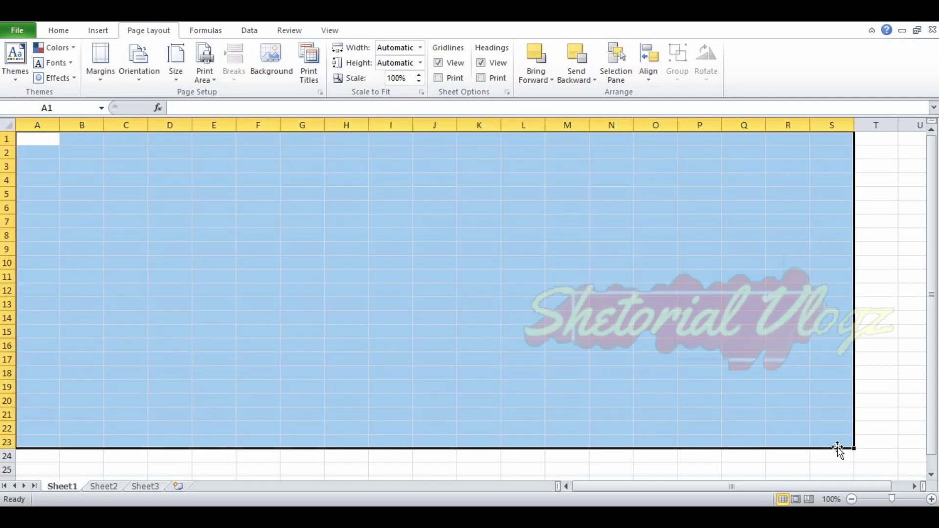
{"action": "left_click", "coordinate": [311, 321]}
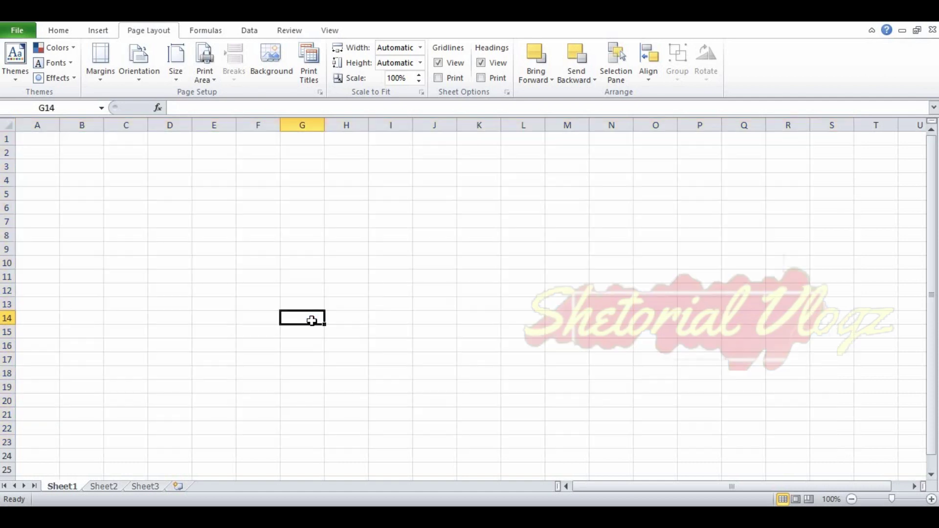
{"action": "left_click", "coordinate": [127, 126]}
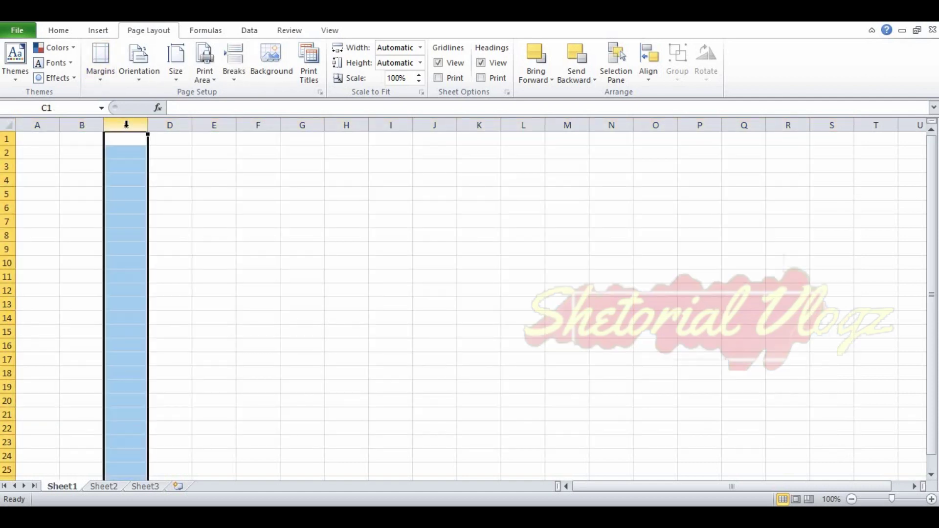
{"action": "left_click", "coordinate": [7, 153]}
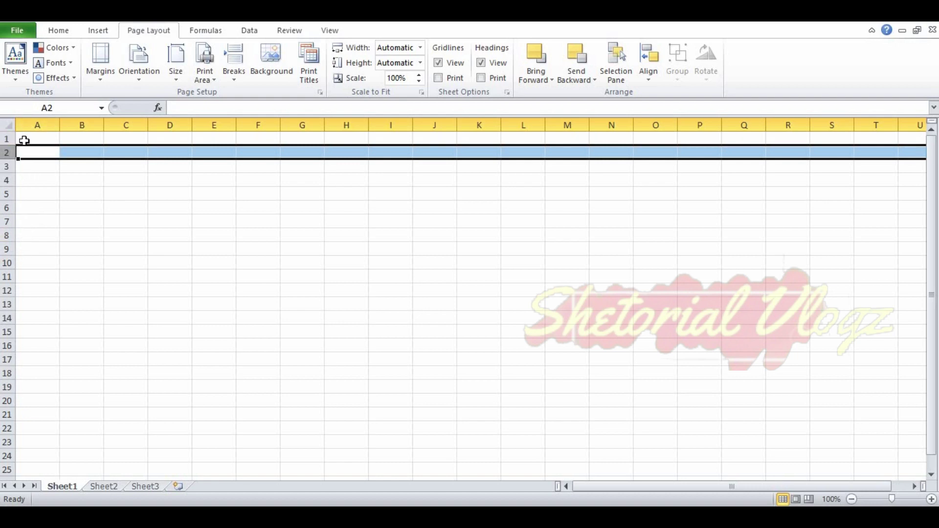
{"action": "left_click", "coordinate": [169, 218]}
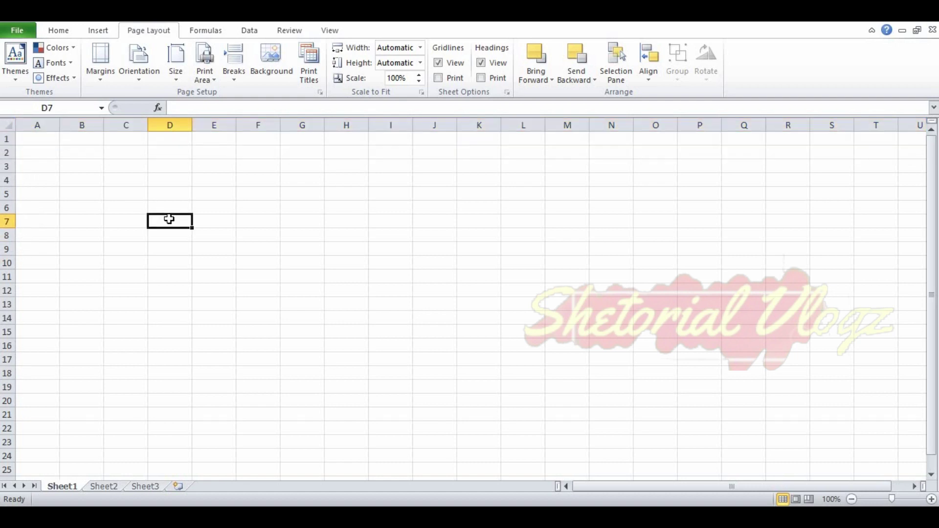
{"action": "left_click", "coordinate": [87, 123]}
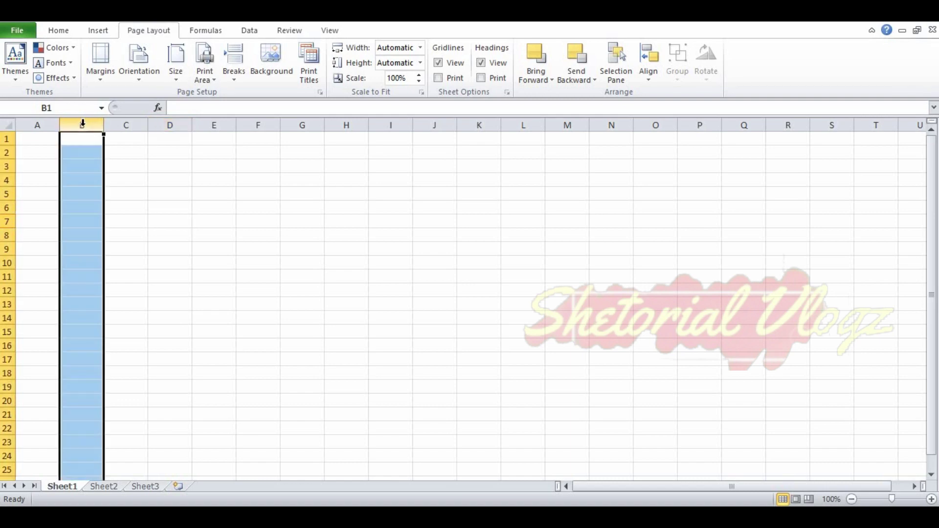
{"action": "left_click", "coordinate": [5, 154]}
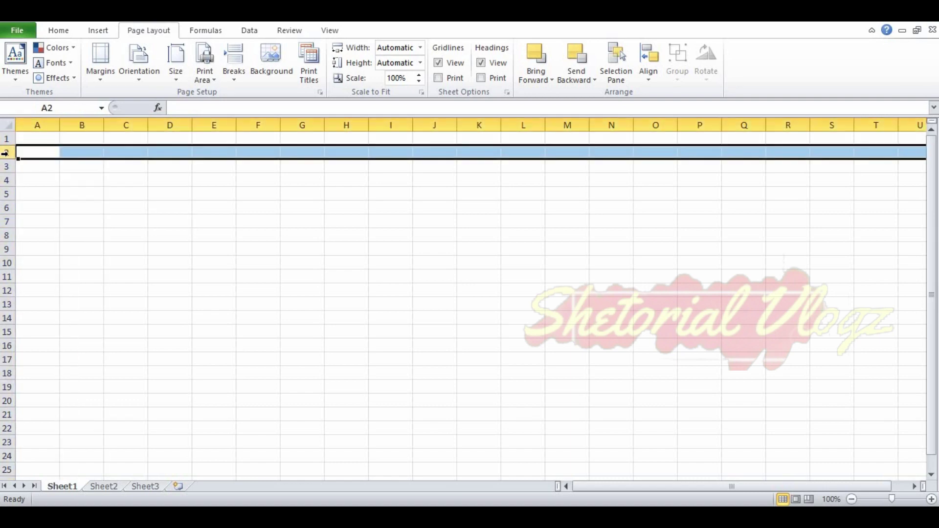
{"action": "left_click", "coordinate": [80, 155]}
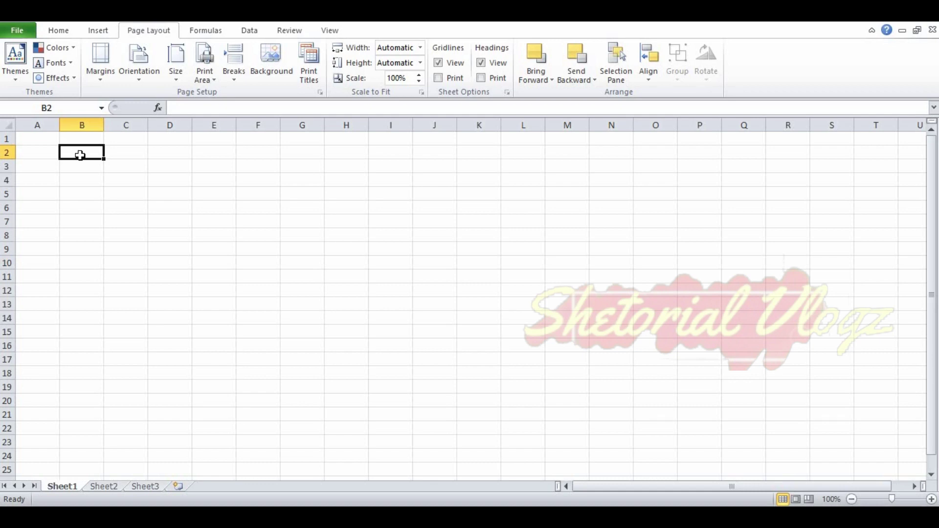
{"action": "key", "text": "Right"}
{"action": "key", "text": "Right"}
{"action": "key", "text": "Right"}
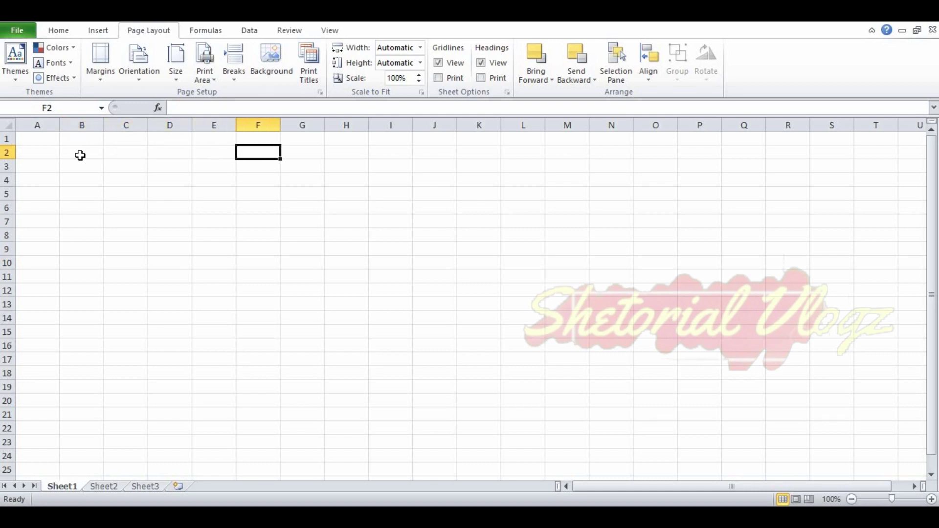
{"action": "key", "text": "Left"}
{"action": "key", "text": "Left"}
{"action": "key", "text": "Left"}
{"action": "key", "text": "Left"}
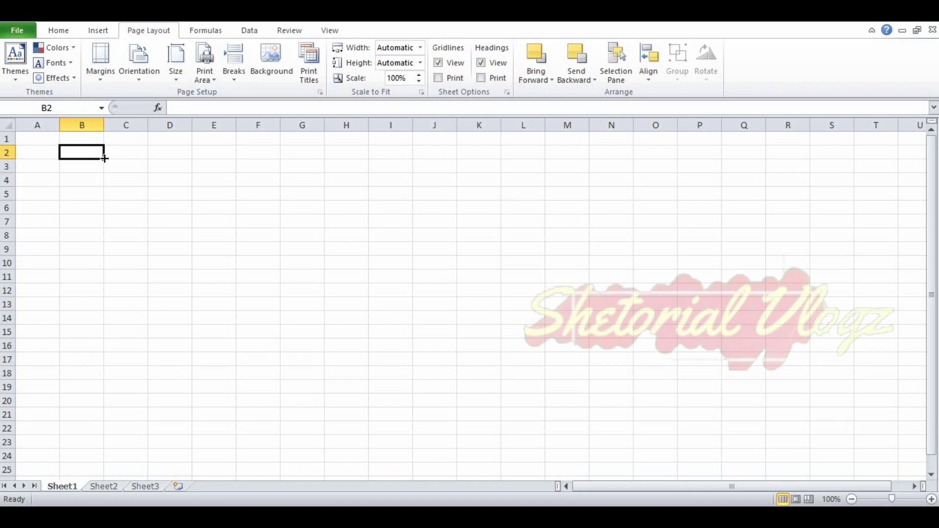
{"action": "left_click_drag", "start_coordinate": [106, 158], "coordinate": [100, 199]}
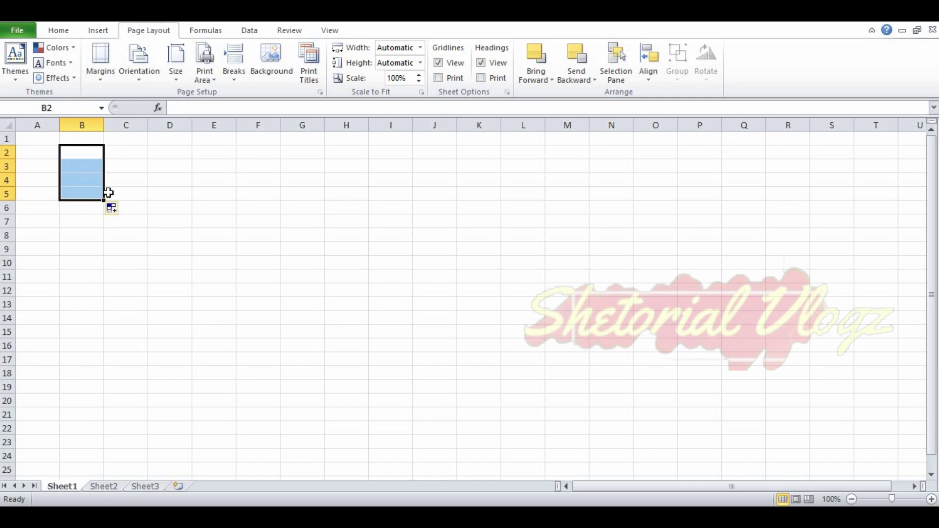
{"action": "left_click", "coordinate": [86, 150]}
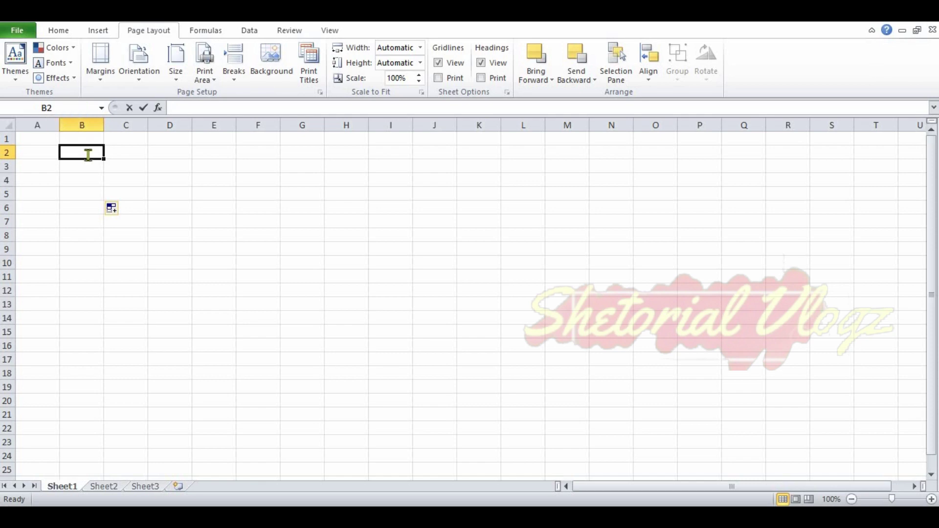
{"action": "type", "text": "d"}
Step: Enter 'excel' in cell B2, then reselect B2 and erase the word
{"action": "key", "text": "BackSpace"}
{"action": "type", "text": "e"}
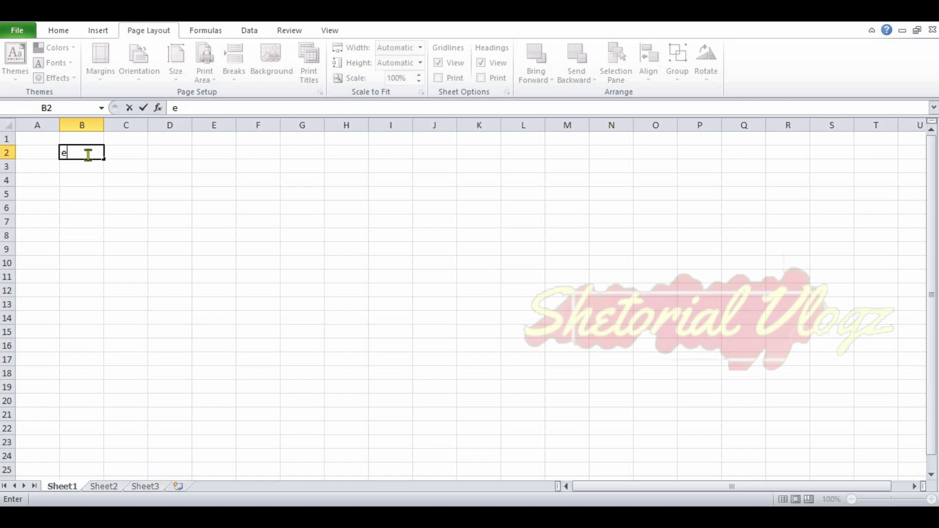
{"action": "type", "text": "xcel"}
{"action": "key", "text": "Return"}
{"action": "left_click", "coordinate": [88, 153]}
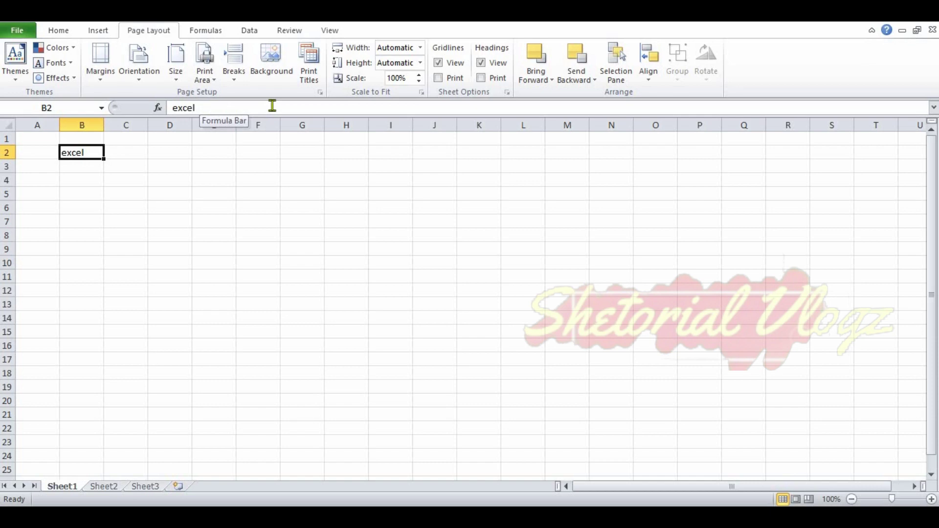
{"action": "left_click", "coordinate": [186, 152]}
{"action": "key", "text": "Left"}
{"action": "key", "text": "Left"}
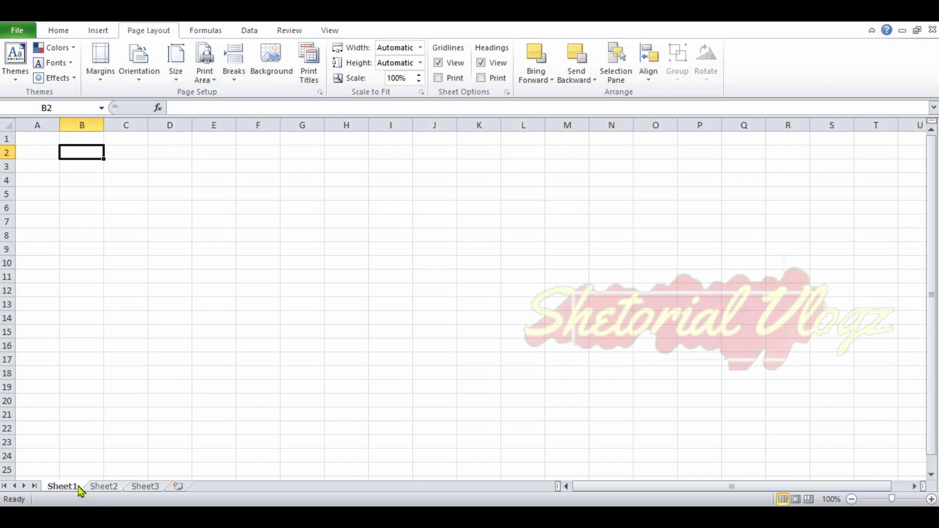
Step: From the Sheet2 tab, insert a new worksheet named Sheet4
{"action": "left_click", "coordinate": [104, 487]}
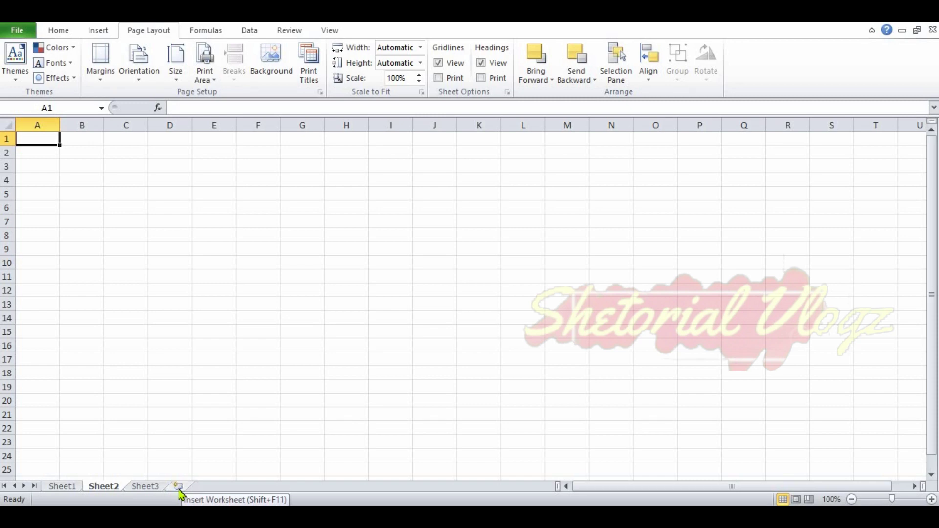
{"action": "left_click", "coordinate": [179, 488]}
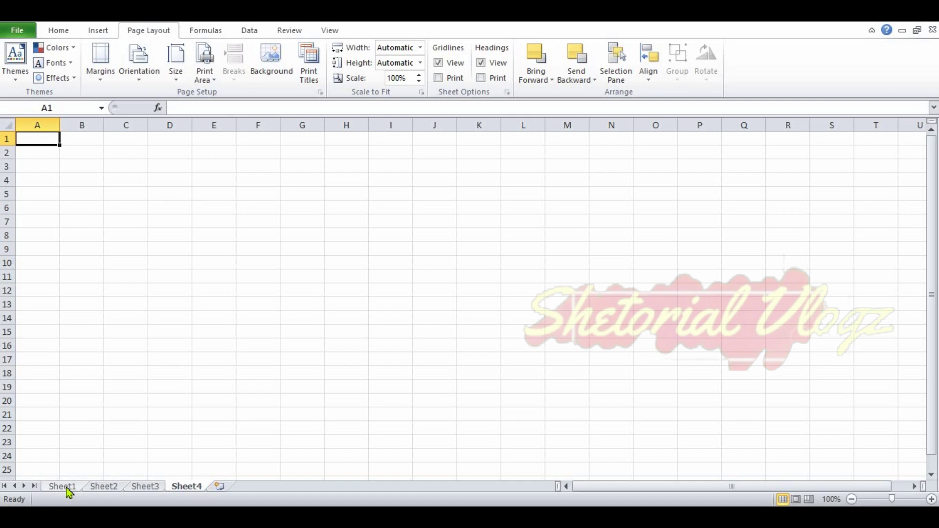
Step: Rename the Sheet1 tab to 'Group 1'
{"action": "left_click", "coordinate": [64, 486]}
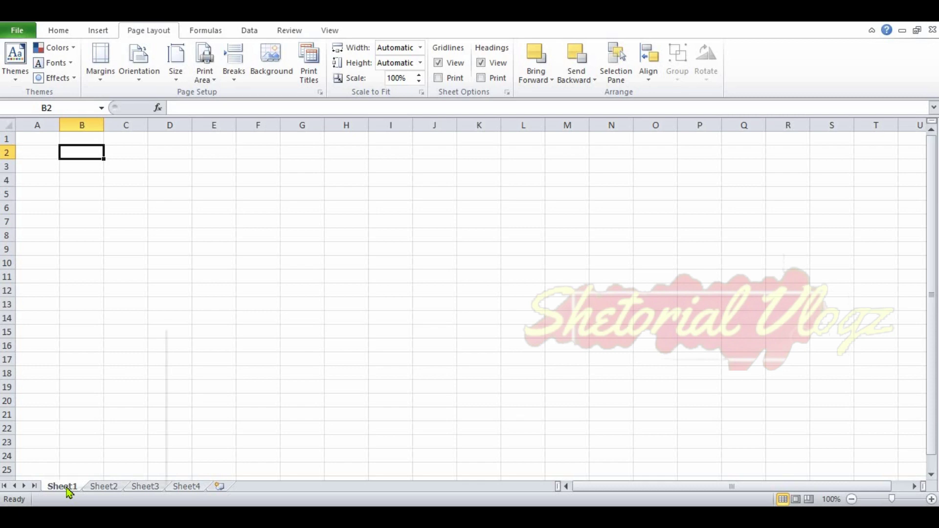
{"action": "right_click", "coordinate": [68, 488]}
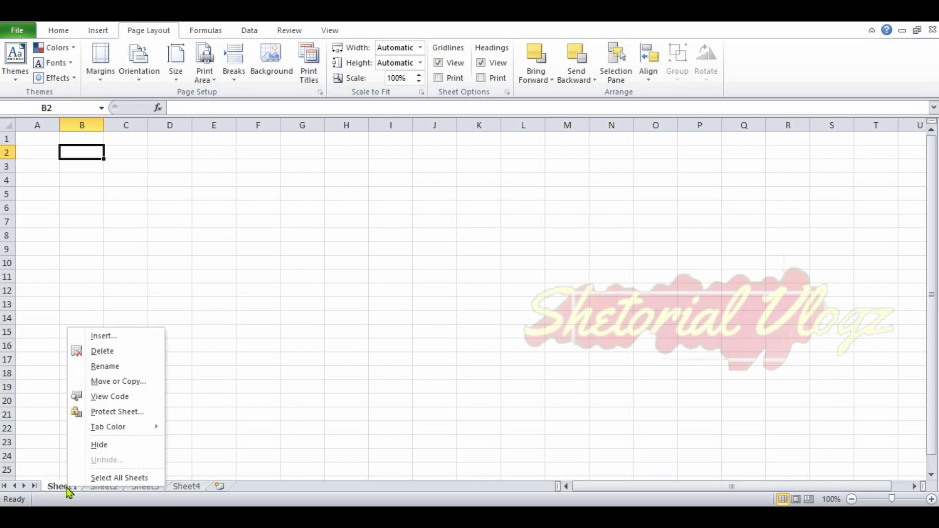
{"action": "left_click", "coordinate": [112, 367]}
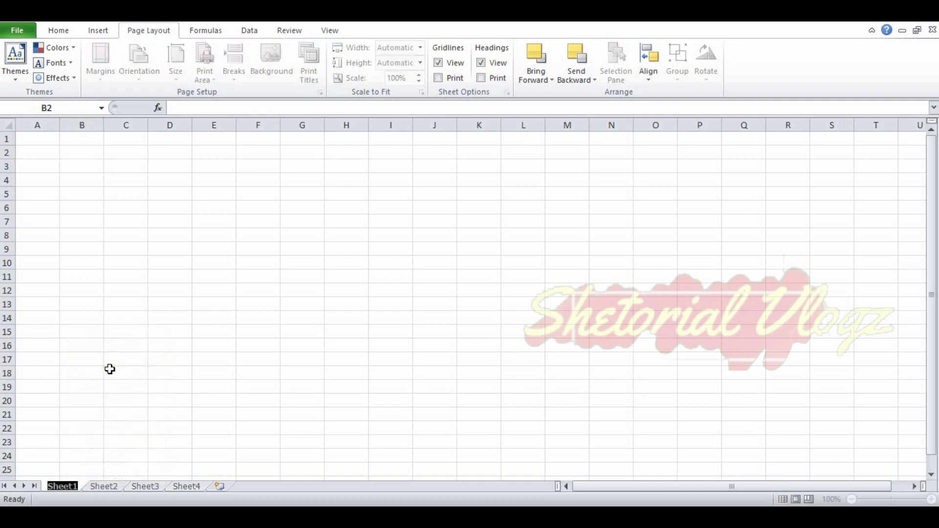
{"action": "type", "text": "Group 1"}
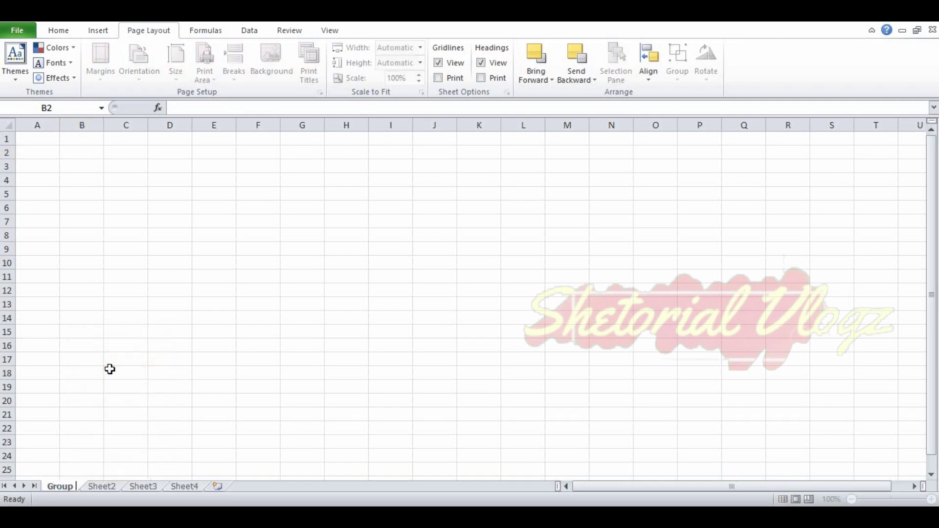
{"action": "left_click", "coordinate": [110, 369]}
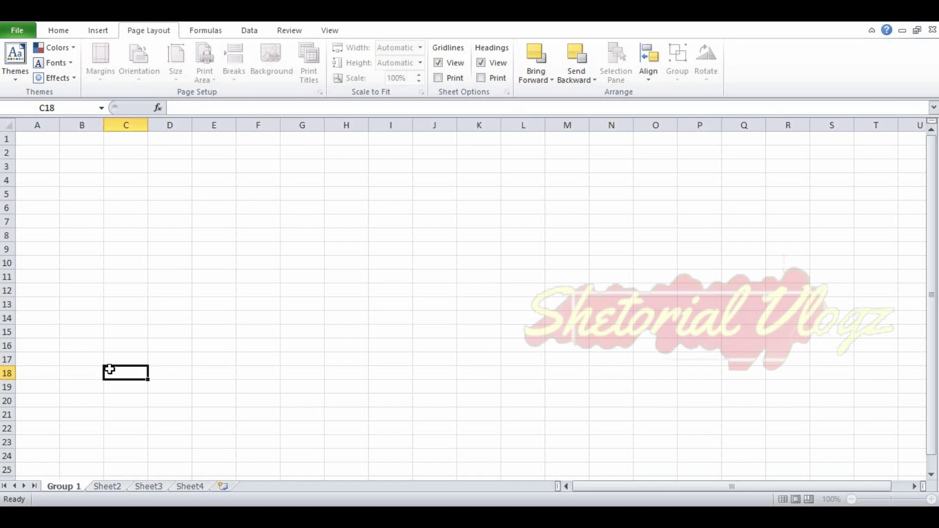
{"action": "left_click", "coordinate": [142, 428]}
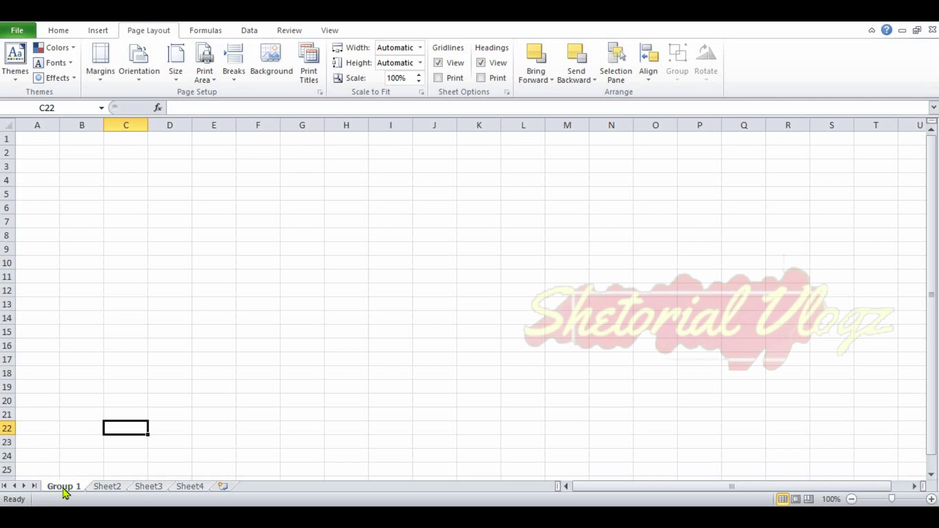
Step: Colour the Group 1 tab yellow and view it from Sheet2
{"action": "right_click", "coordinate": [64, 493]}
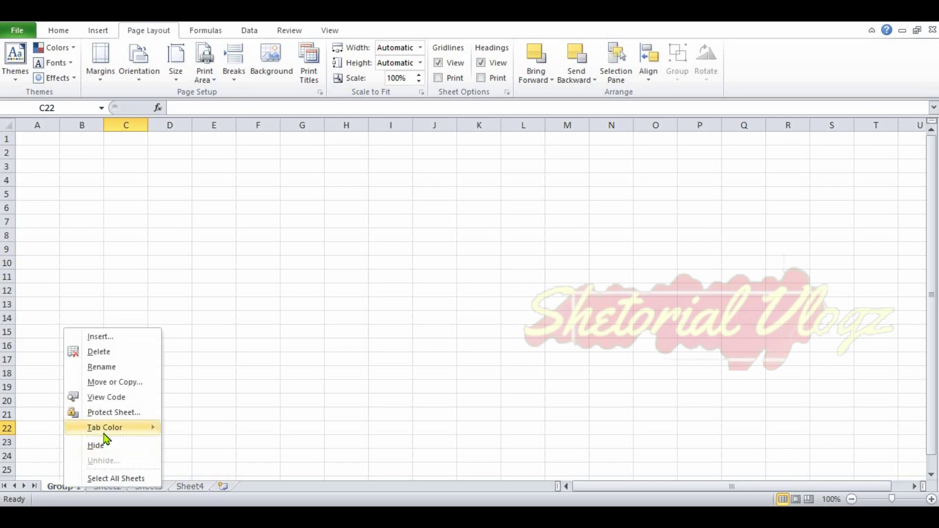
{"action": "mouse_move", "coordinate": [105, 428]}
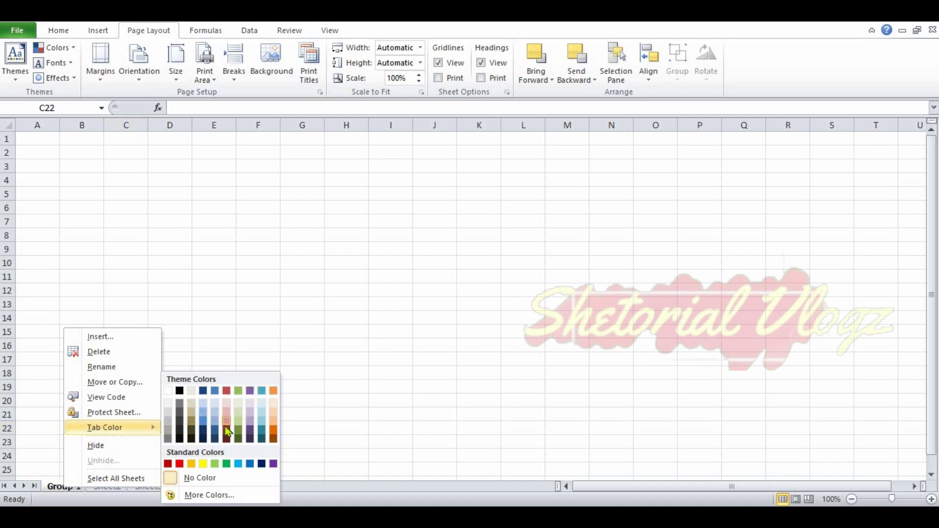
{"action": "left_click", "coordinate": [204, 465]}
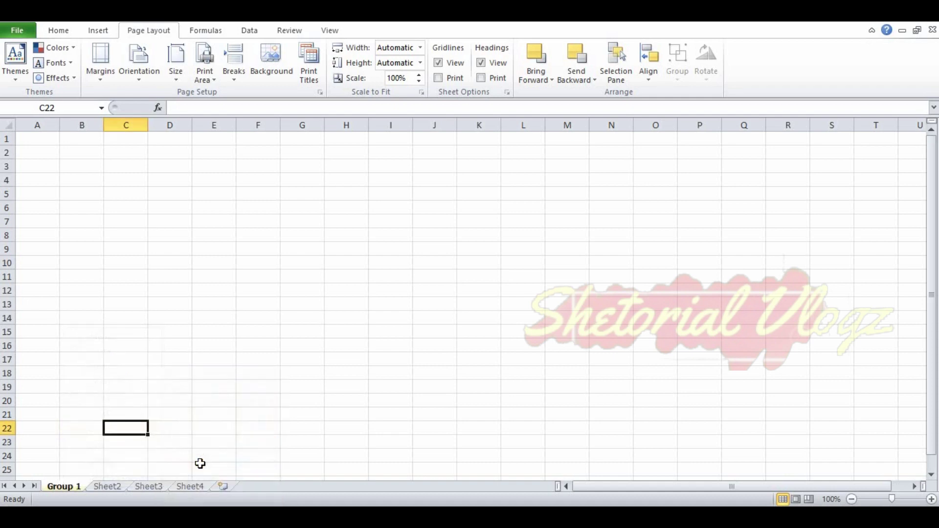
{"action": "left_click", "coordinate": [107, 487]}
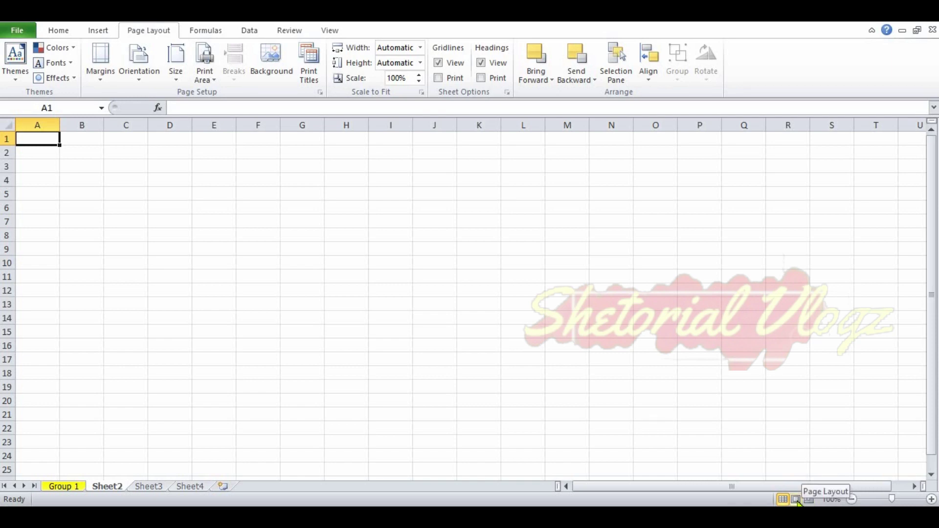
Step: Switch Sheet2 to Page Layout view from the status bar
{"action": "left_click", "coordinate": [796, 500]}
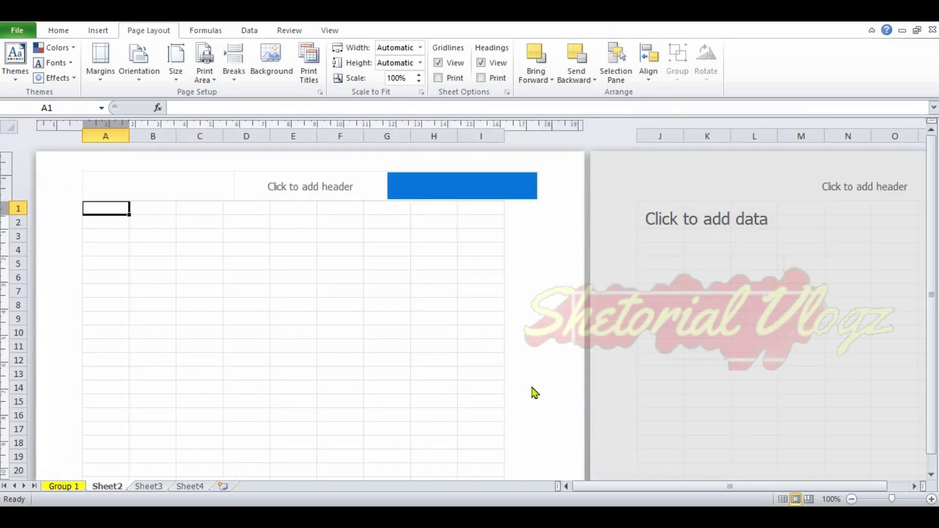
{"action": "mouse_move", "coordinate": [931, 148]}
{"action": "left_mouse_down"}
{"action": "mouse_move", "coordinate": [932, 158]}
{"action": "mouse_move", "coordinate": [932, 146]}
{"action": "left_mouse_up"}
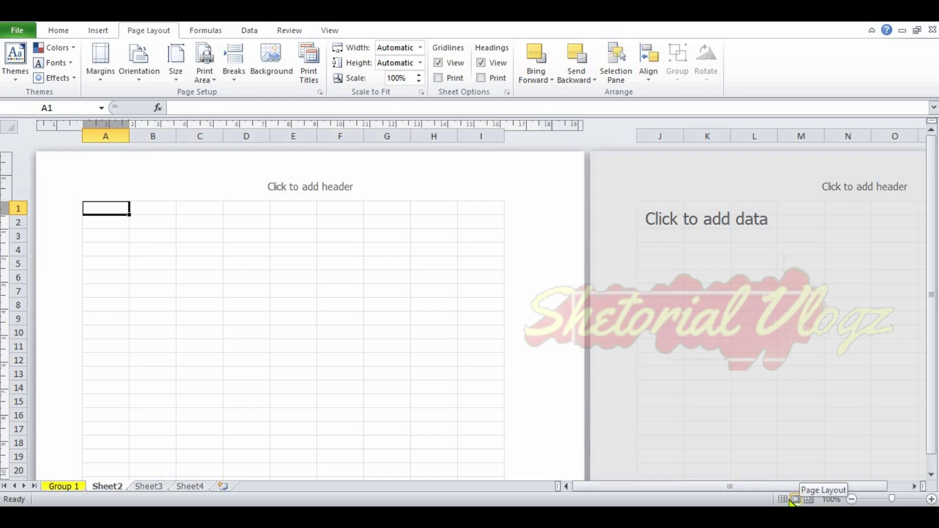
Step: Switch Sheet2 back to Normal view from the status bar
{"action": "left_click", "coordinate": [783, 500]}
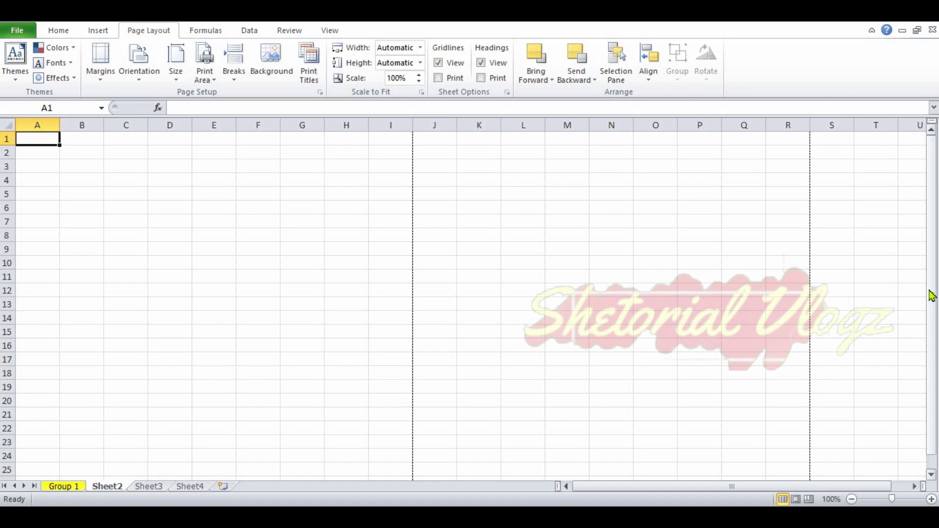
{"action": "mouse_move", "coordinate": [931, 296]}
{"action": "left_mouse_down"}
{"action": "mouse_move", "coordinate": [931, 363]}
{"action": "mouse_move", "coordinate": [934, 278]}
{"action": "left_mouse_up"}
{"action": "scroll", "coordinate": [936, 274], "scroll_direction": "down", "scroll_amount": 1}
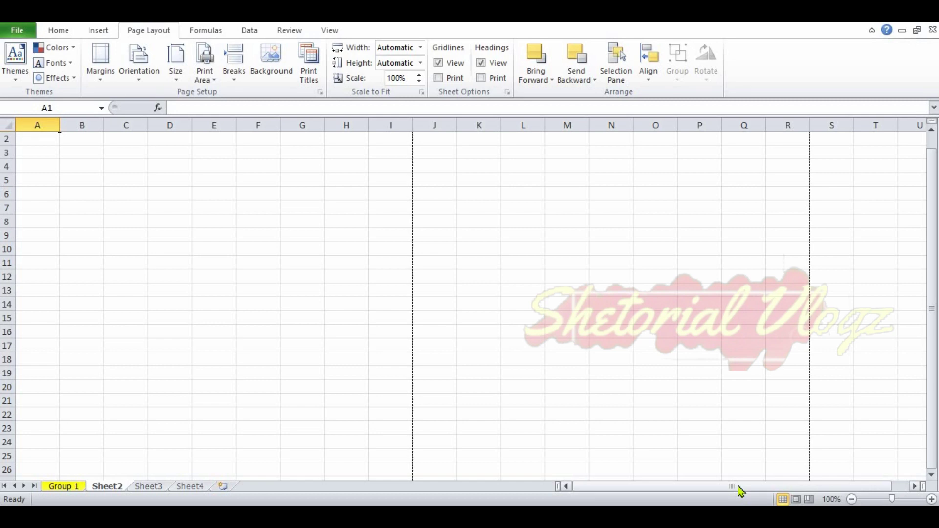
{"action": "left_click_drag", "start_coordinate": [740, 488], "coordinate": [734, 500]}
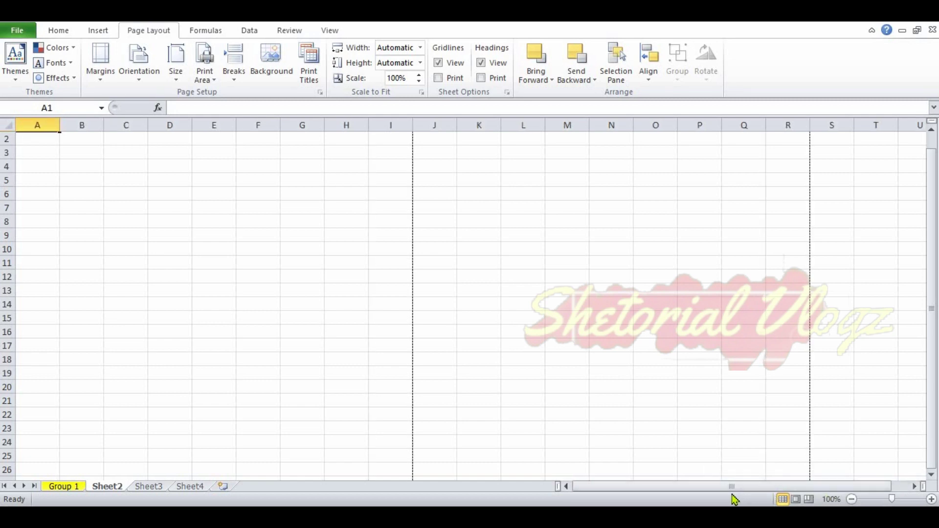